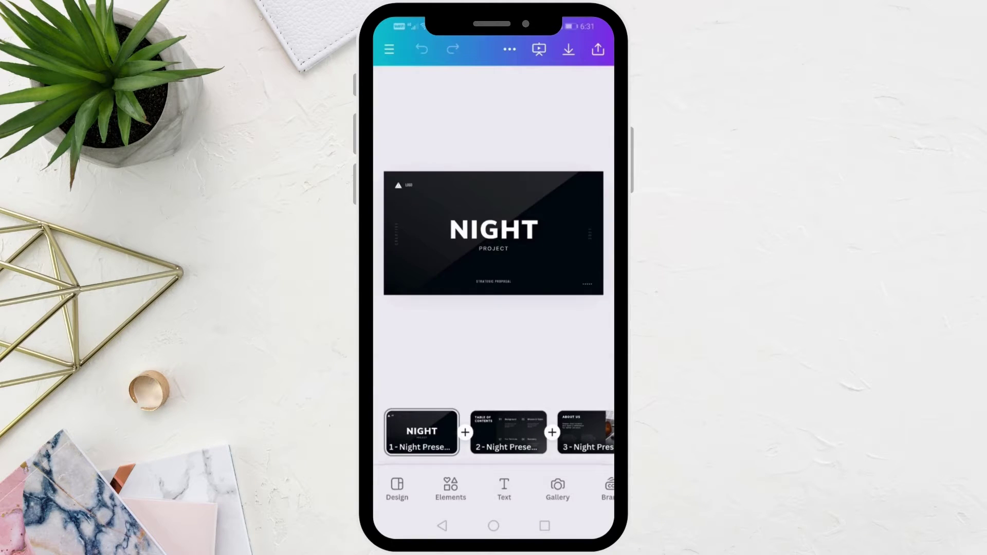
{"action": "scroll", "coordinate": [493, 234], "scroll_direction": "right", "scroll_amount": 2}
{"action": "scroll", "coordinate": [494, 234], "scroll_direction": "right", "scroll_amount": 2}
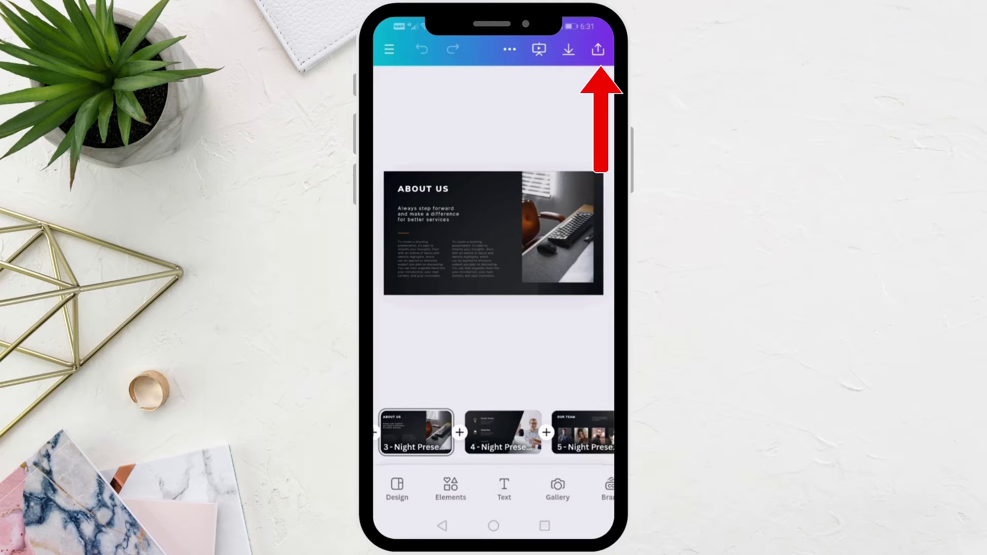
Step: Open the presentation's Share menu and choose Download to show the download options
{"action": "left_click", "coordinate": [598, 49]}
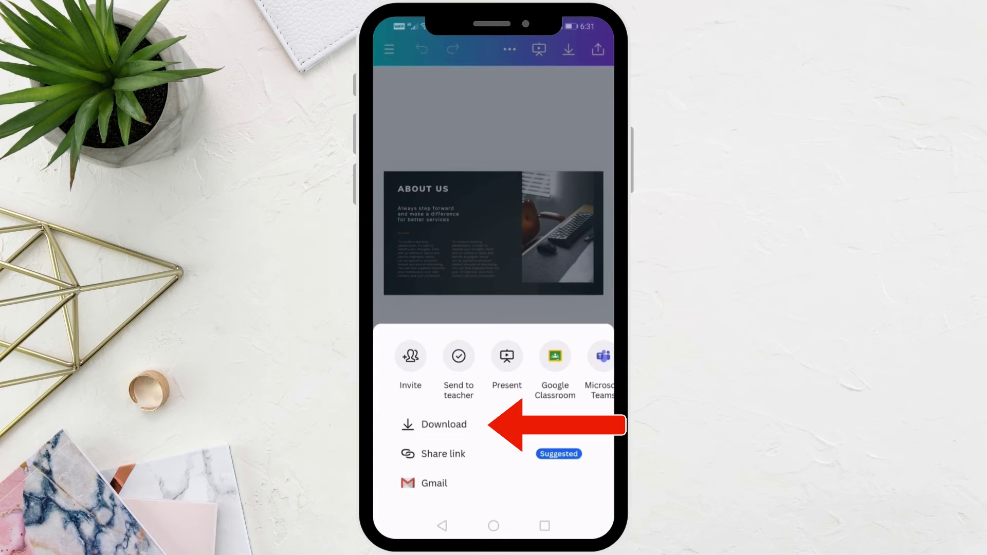
{"action": "left_click", "coordinate": [444, 424]}
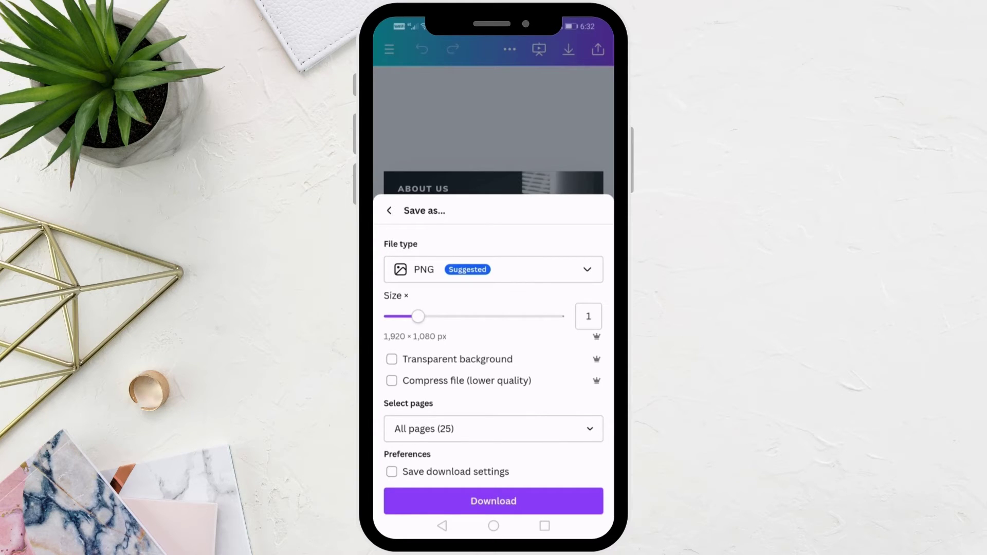
Step: Change the download file type from PNG to PPTX (Microsoft PowerPoint)
{"action": "left_click", "coordinate": [495, 270]}
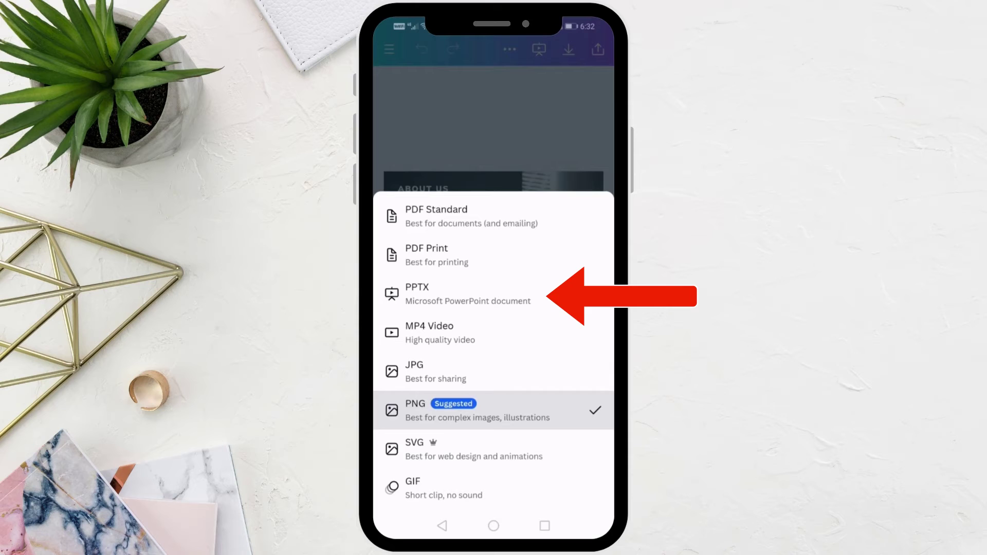
{"action": "left_click", "coordinate": [463, 293]}
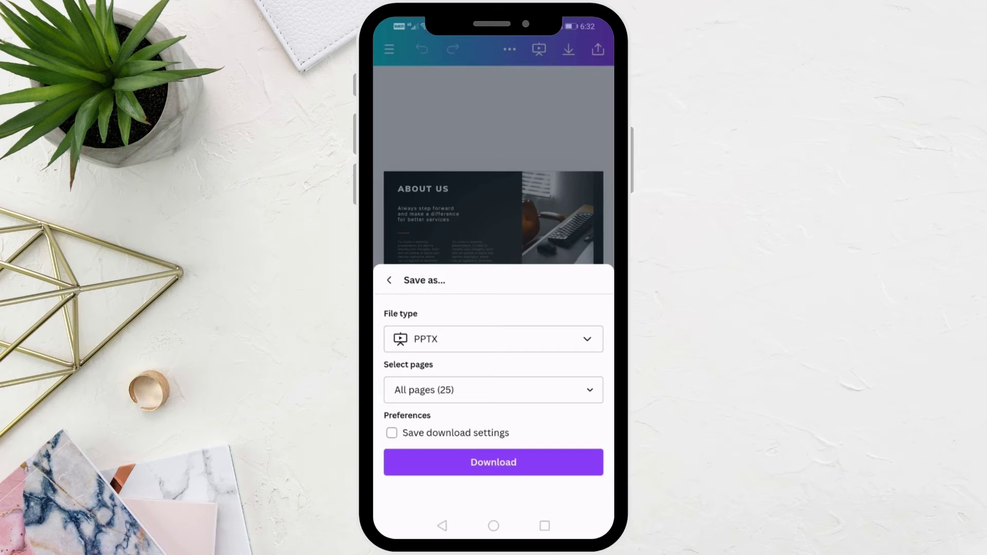
Step: Start the PPTX download of all 25 presentation pages
{"action": "left_click", "coordinate": [494, 462]}
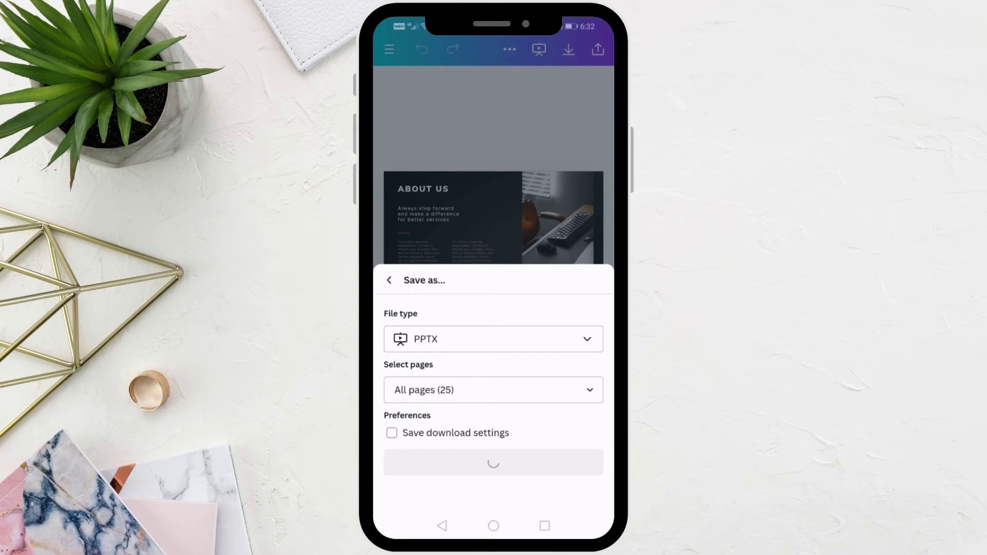